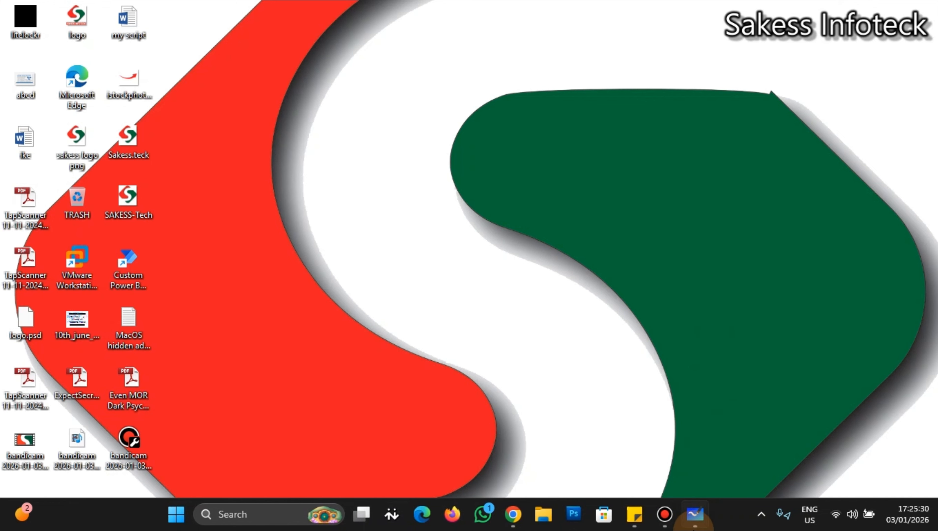
Step: Switch to Microsoft Whiteboard and, in red pen, draw a cross beside the Disable Startup Delay title and underline its description
left_click(698, 512)
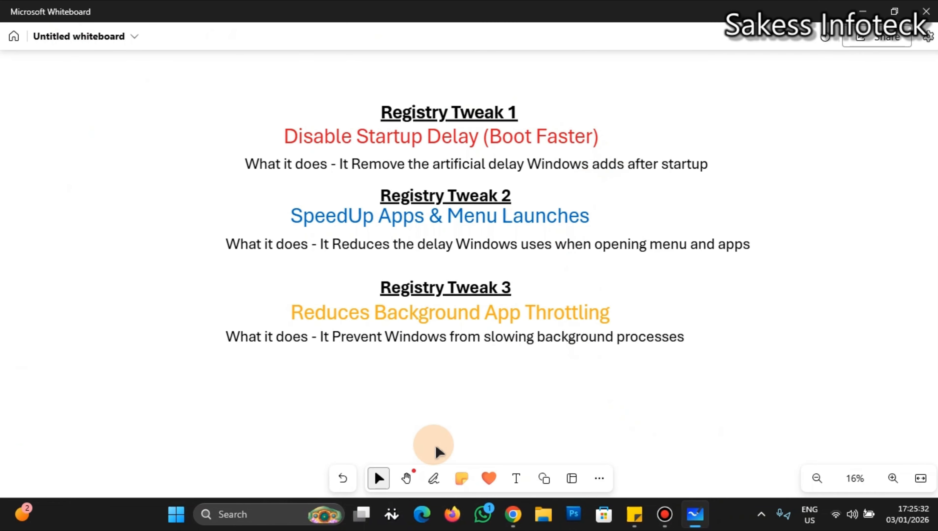
left_click(434, 478)
mouse_move(621, 122)
left_mouse_down()
mouse_move(641, 151)
mouse_move(632, 141)
mouse_move(596, 150)
left_mouse_up()
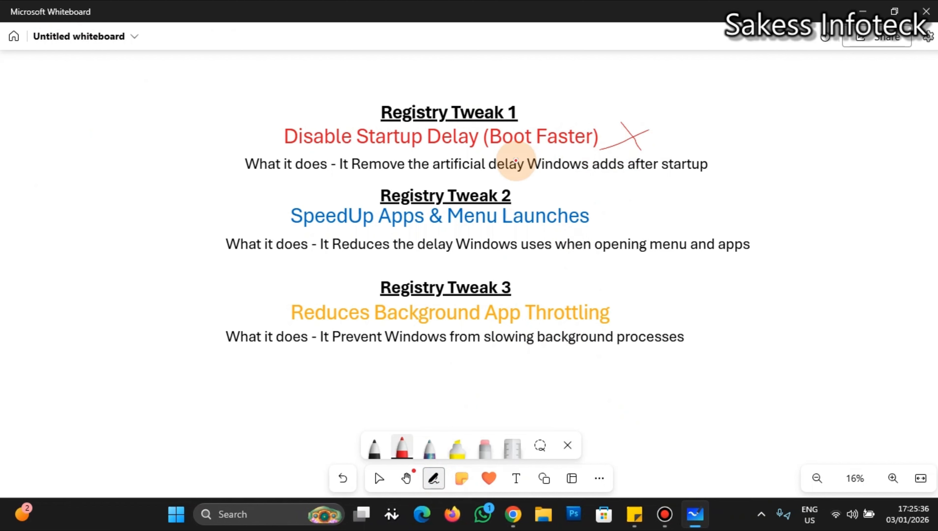
left_click_drag(342, 172, 725, 182)
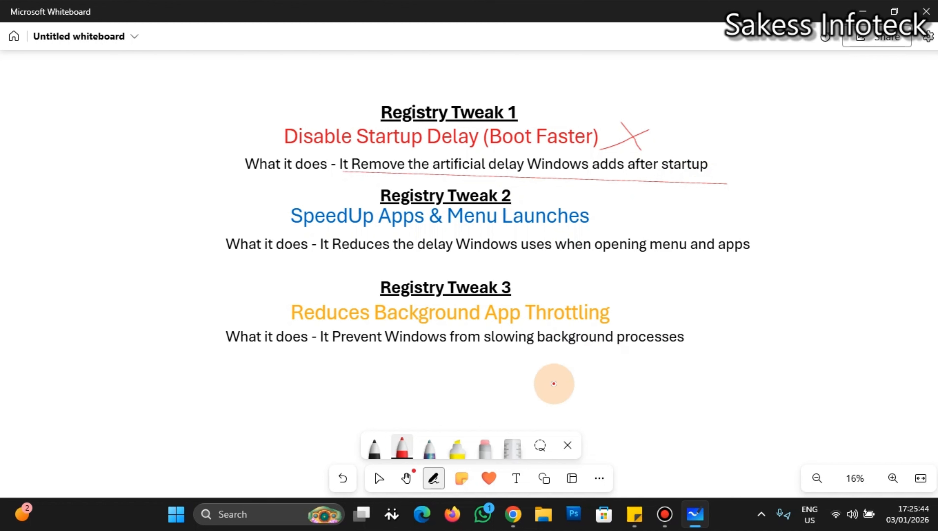
Step: Launch Registry Editor, dismissing the Windows Speech Recognition notice and closing its bar
left_click(274, 515)
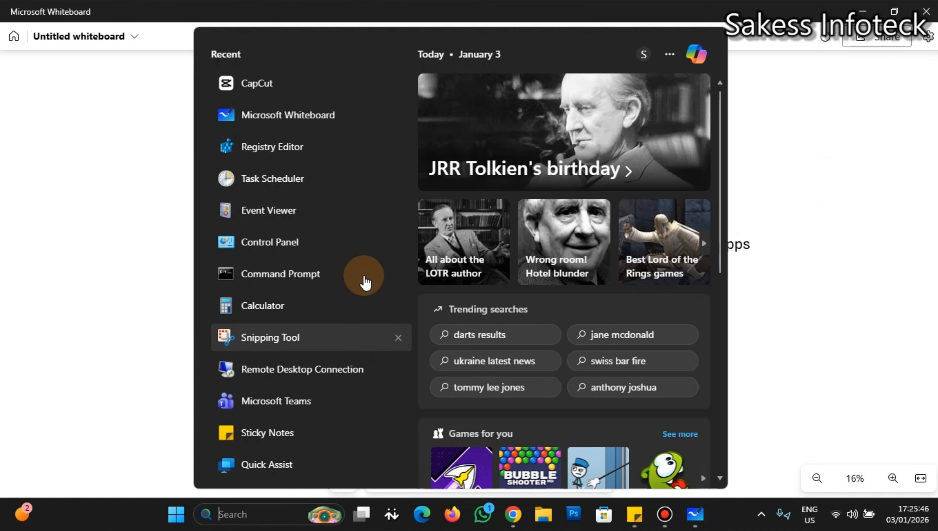
left_click_drag(312, 150, 318, 144)
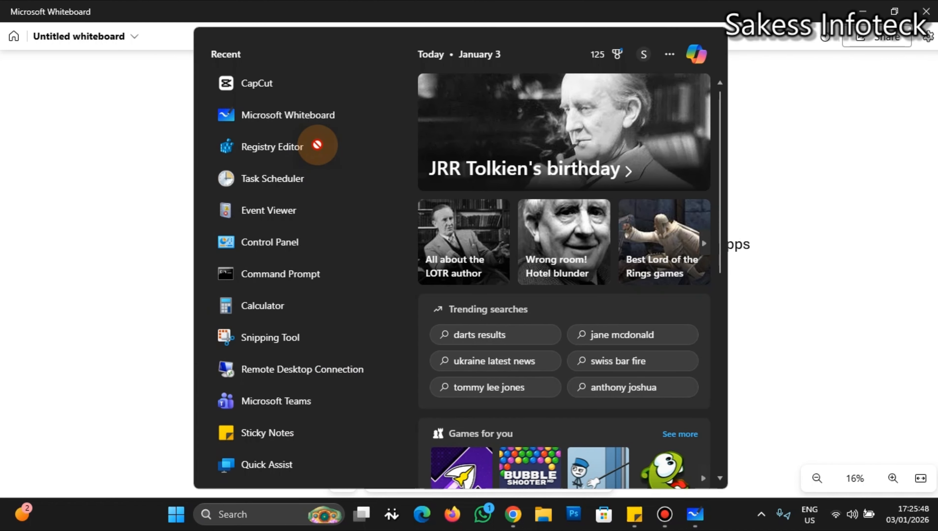
left_click(298, 152)
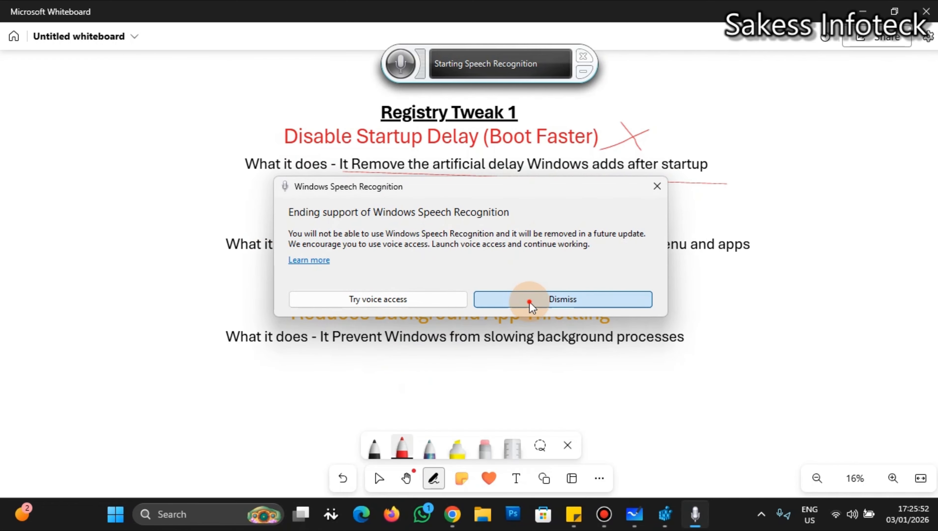
left_click(531, 299)
left_click(585, 56)
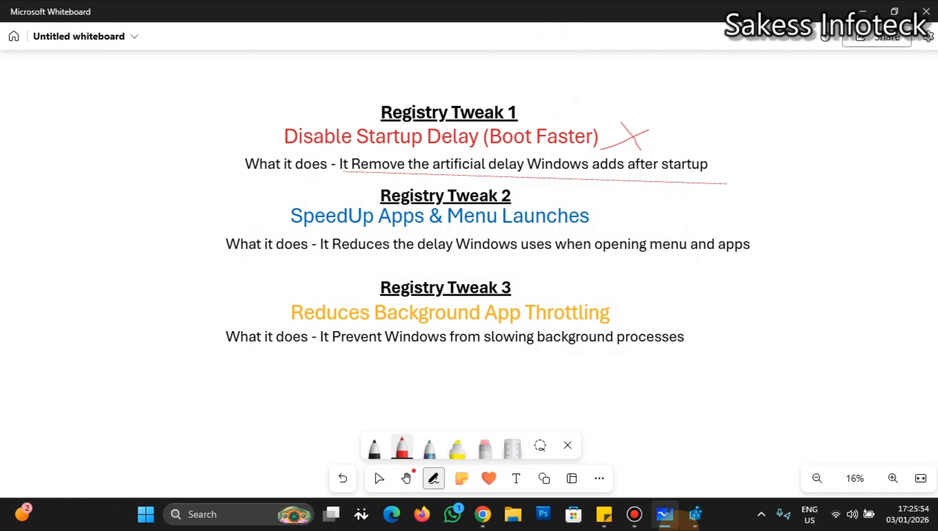
left_click(689, 525)
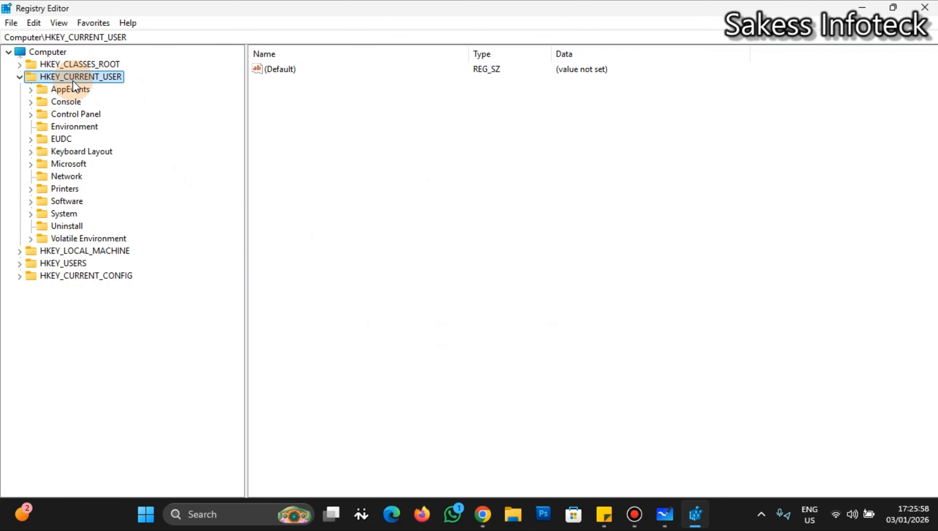
Step: Go to the registry key HKEY_CURRENT_USER\Software\Microsoft\Windows\CurrentVersion\Explorer
left_click(28, 202)
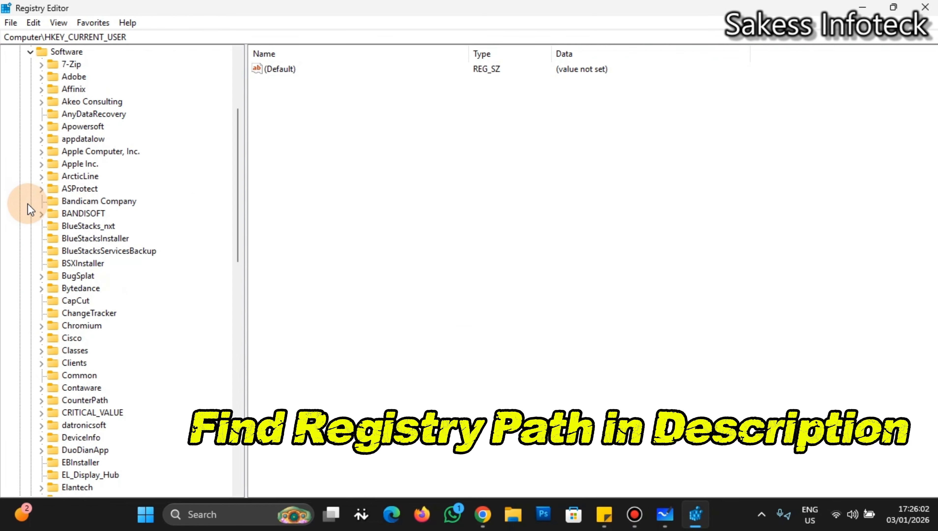
left_click_drag(242, 170, 222, 295)
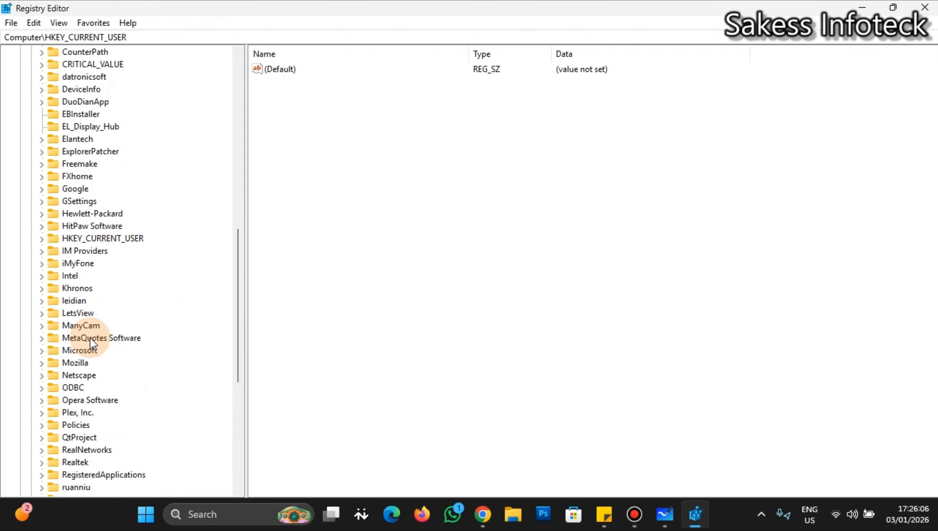
left_click(41, 351)
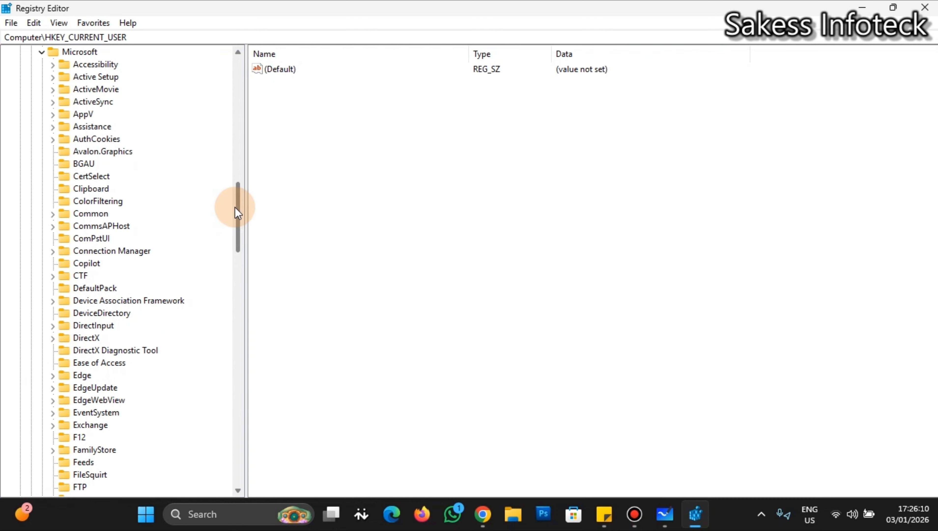
left_click_drag(237, 208, 224, 373)
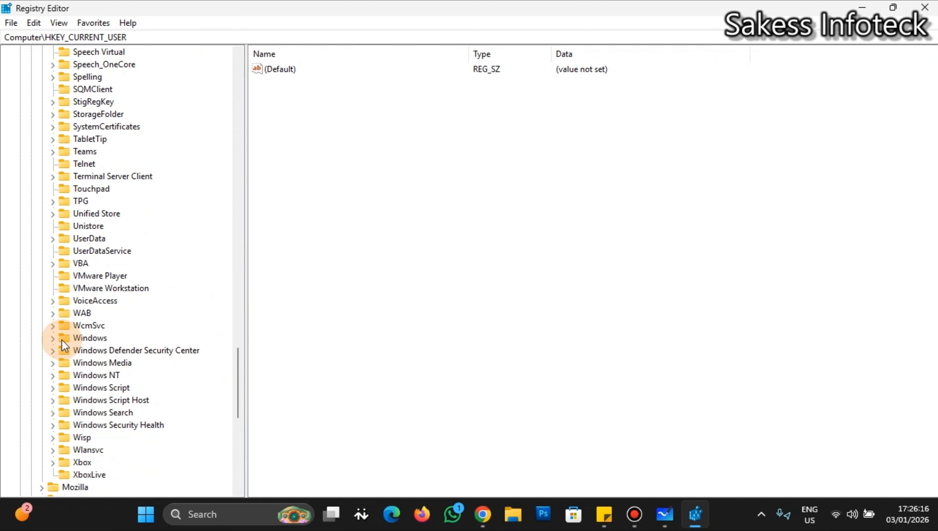
left_click(53, 339)
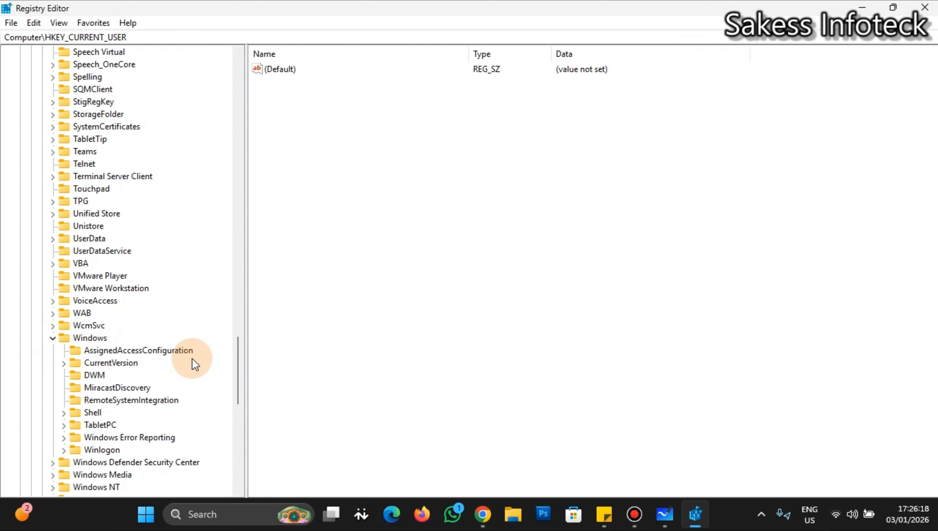
scroll(239, 366, "down", 1)
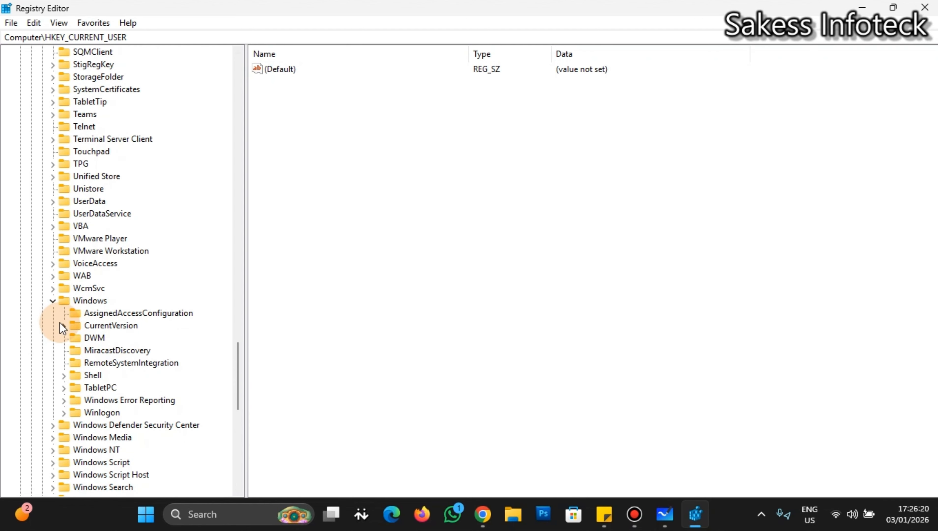
left_click(63, 326)
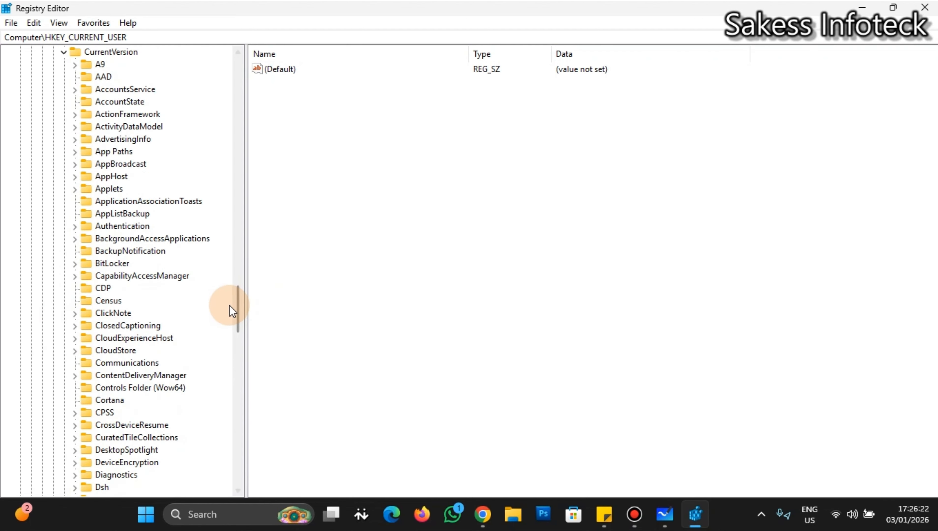
left_click_drag(230, 303, 230, 329)
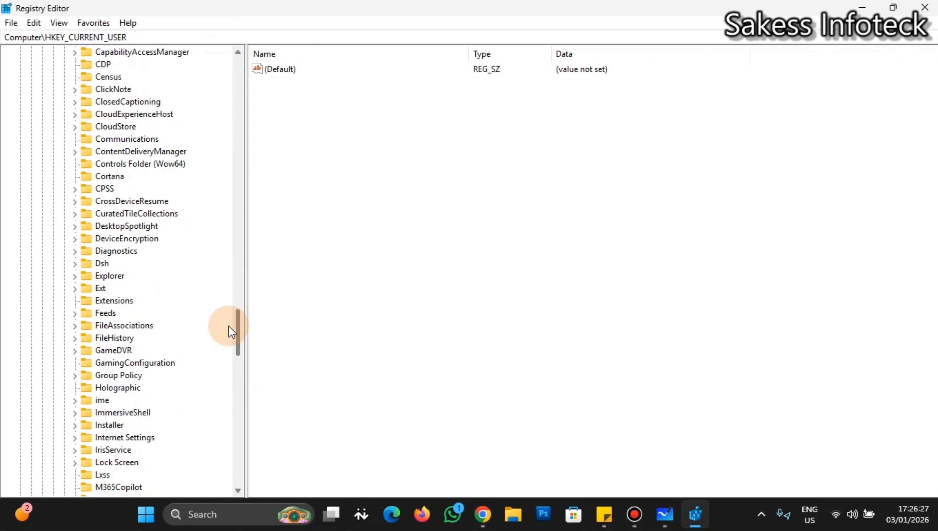
left_click(116, 277)
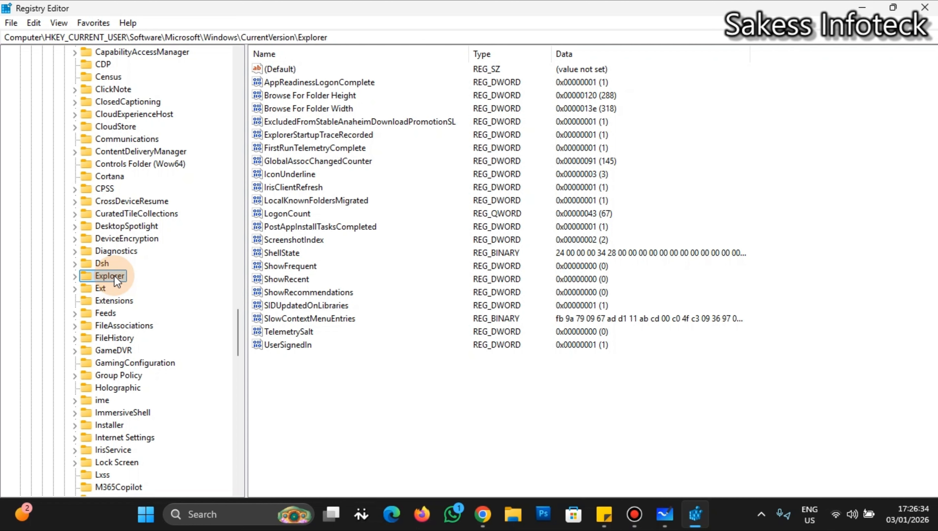
Step: Create a new subkey named Serialize under the Explorer key
right_click(118, 282)
mouse_move(131, 302)
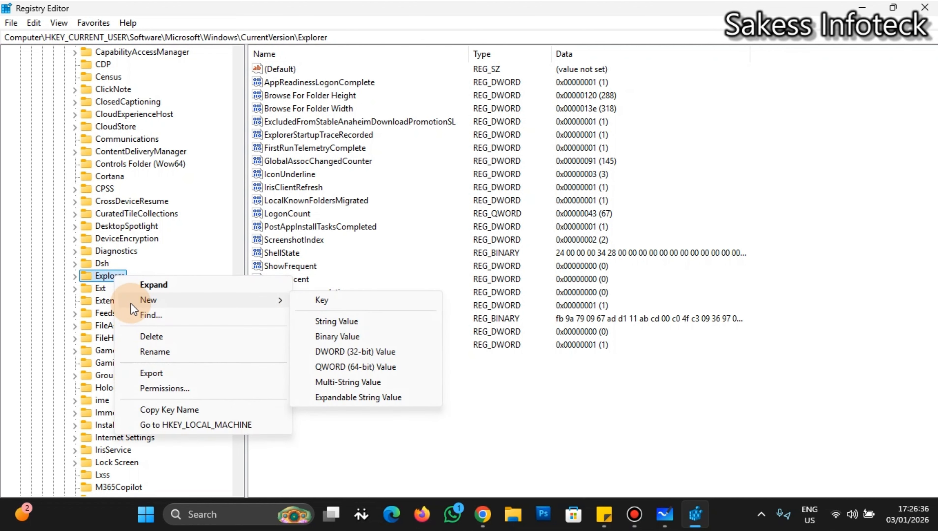
left_click(346, 300)
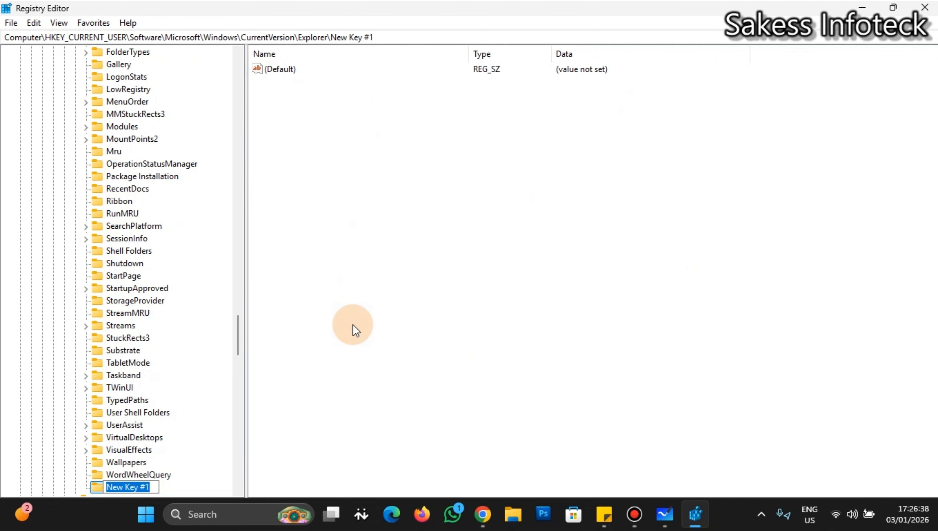
type("Seria")
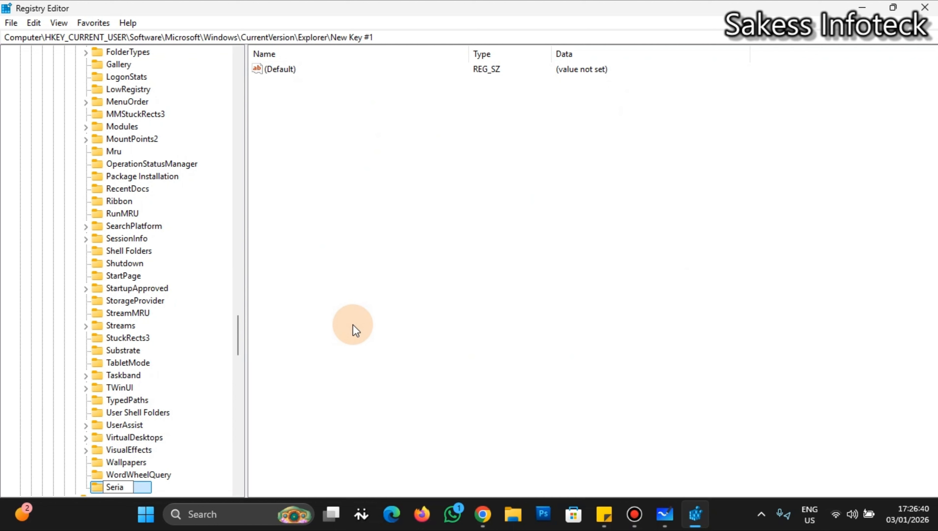
type("lize")
key("Return")
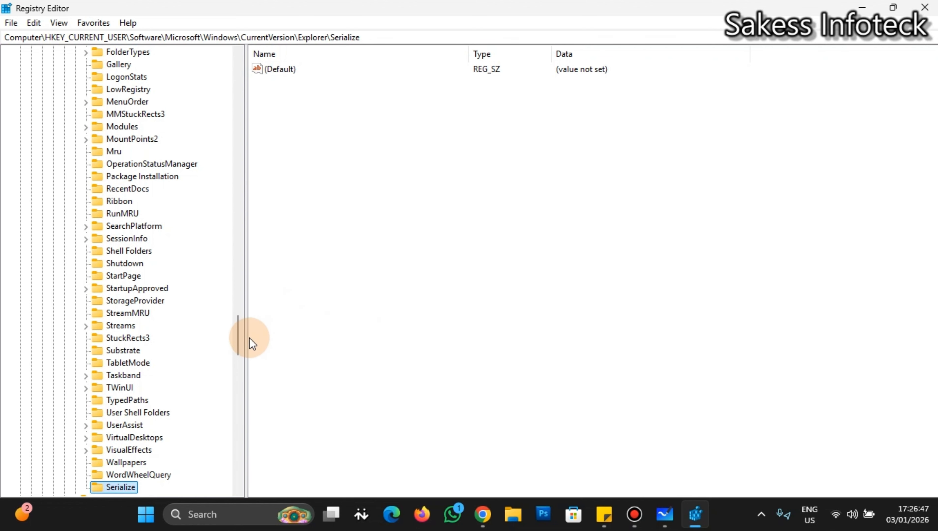
Step: Create a DWORD (32-bit) value named StartupDelayInMSec in the Serialize key, with value data 0
left_click_drag(239, 330, 239, 348)
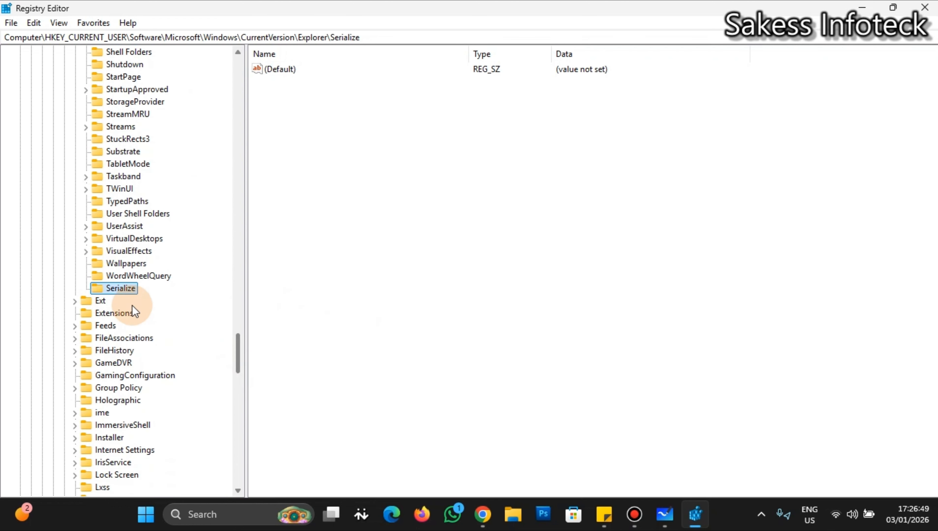
right_click(121, 291)
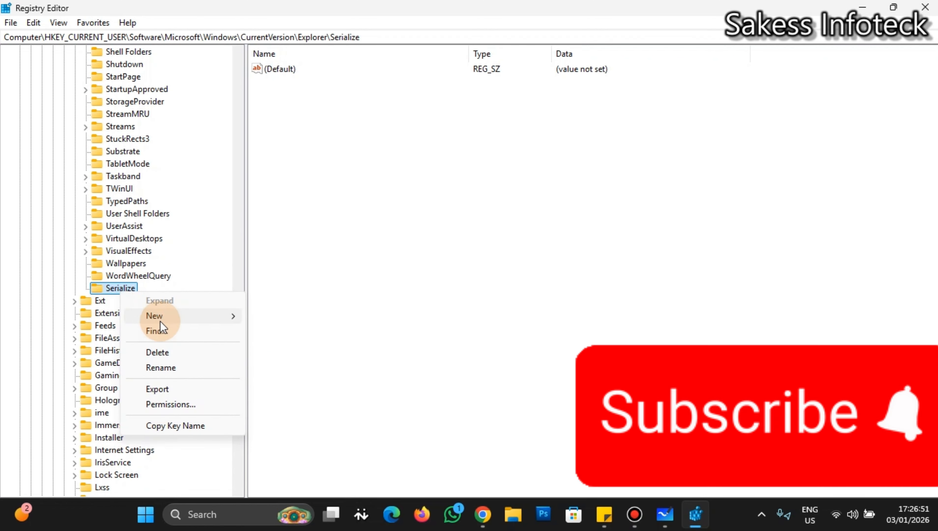
mouse_move(162, 319)
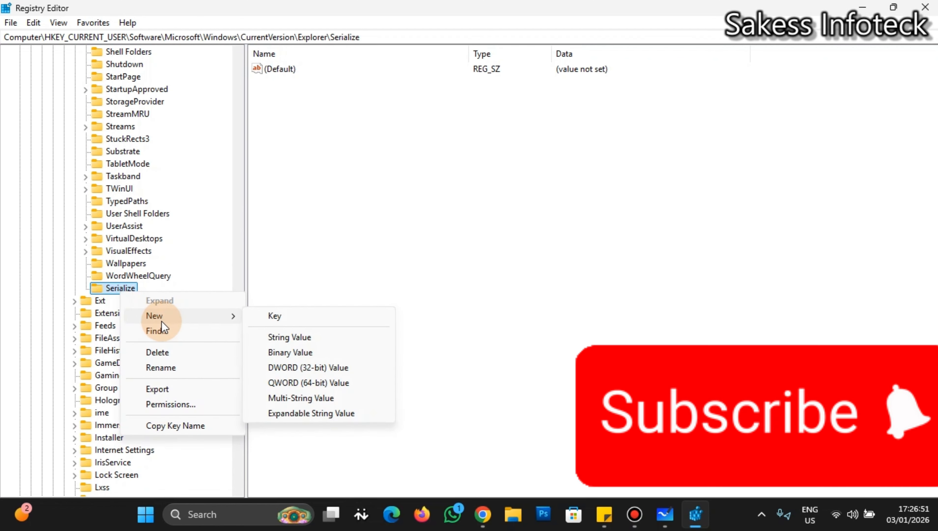
left_click(323, 367)
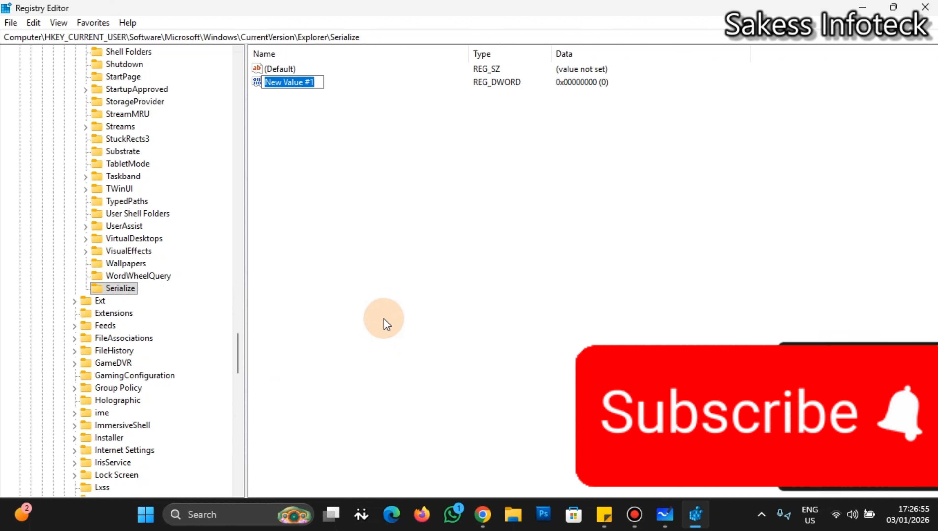
type("Startup")
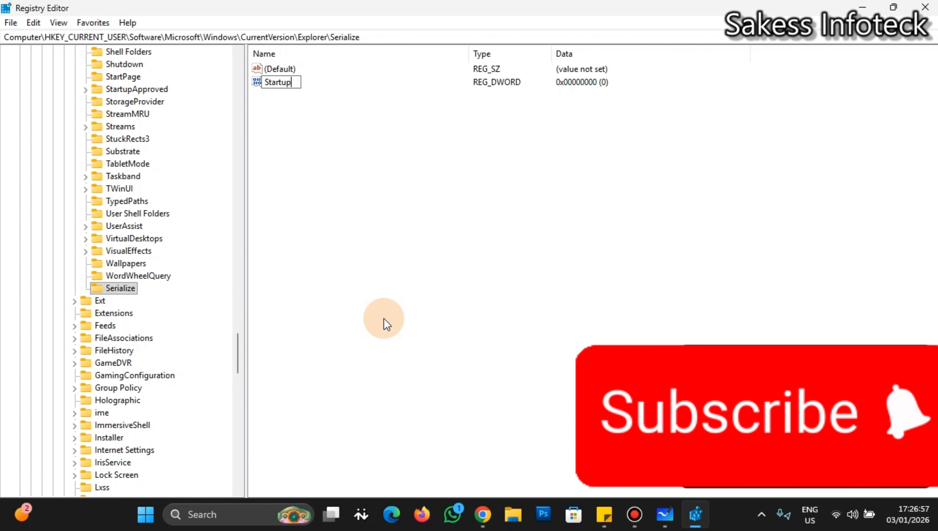
type("Delay")
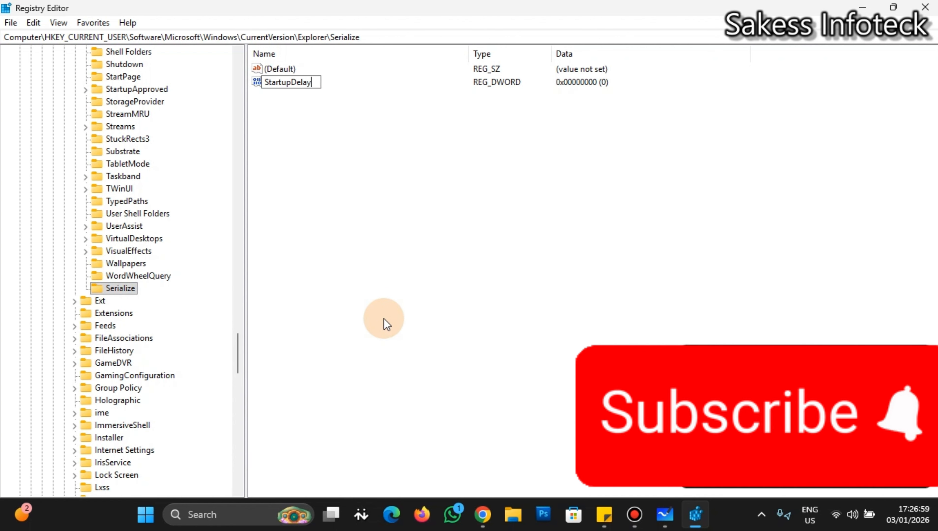
type("InMS")
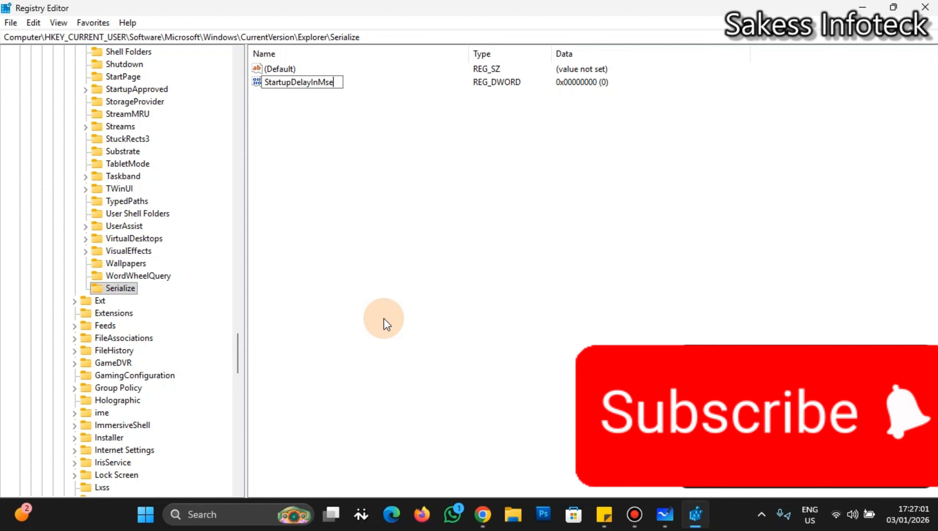
type("ec")
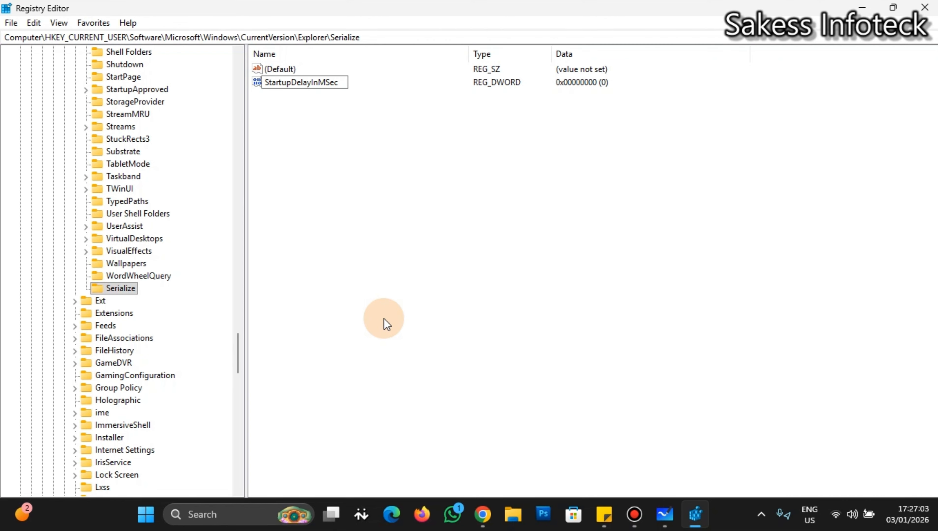
key("Return")
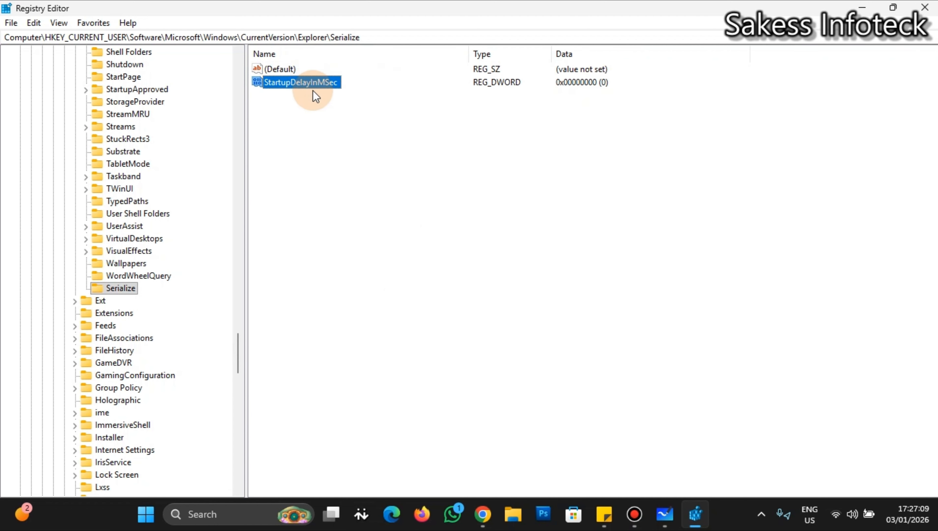
double_click(313, 83)
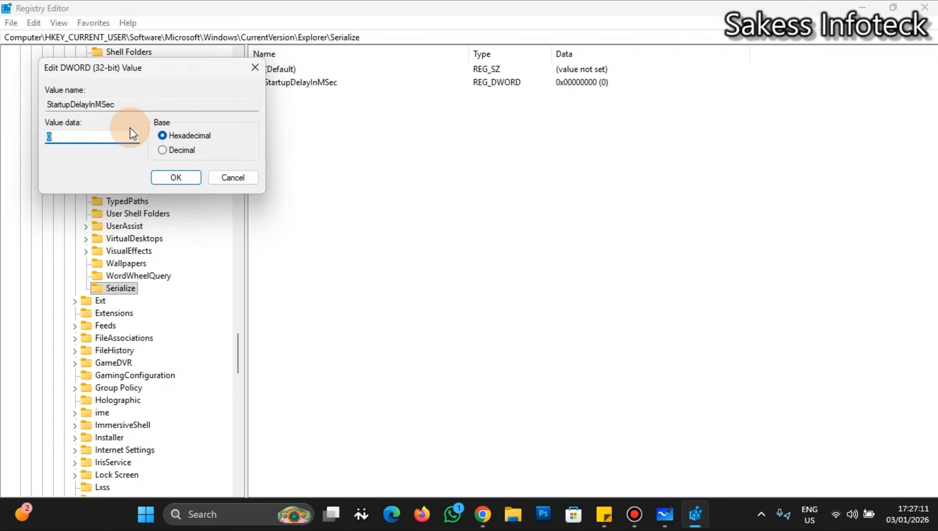
left_click(185, 177)
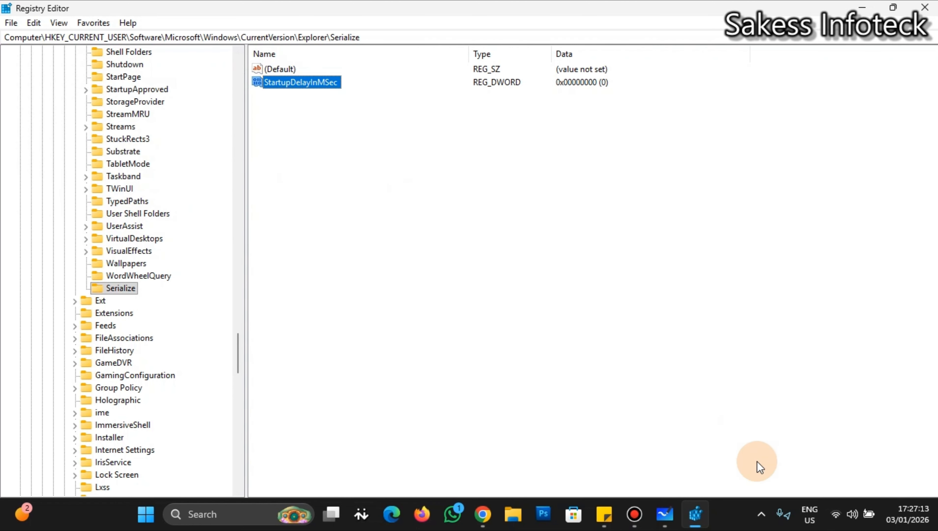
Step: Switch to Microsoft Whiteboard, underline "Reduces the delay Windows uses" in the Registry Tweak 2 description in red, and return to Registry Editor
left_click(660, 522)
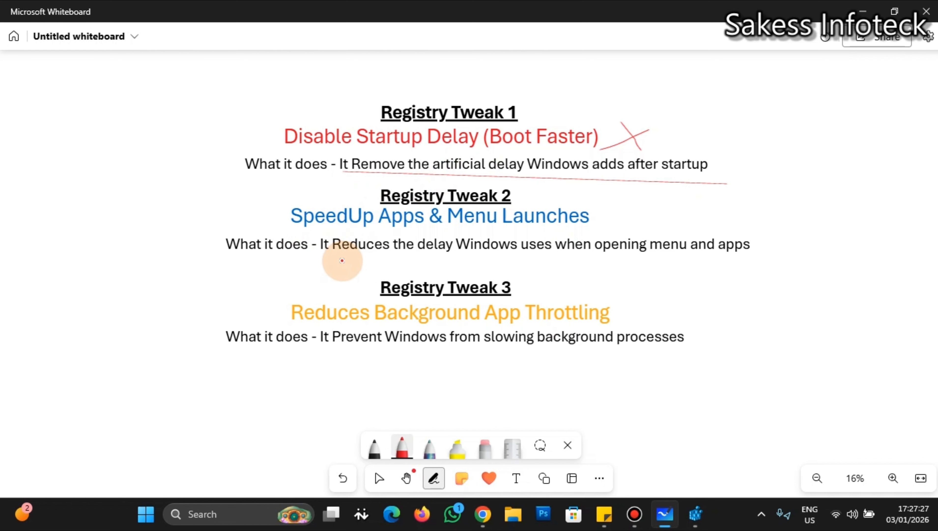
left_click_drag(332, 253, 576, 257)
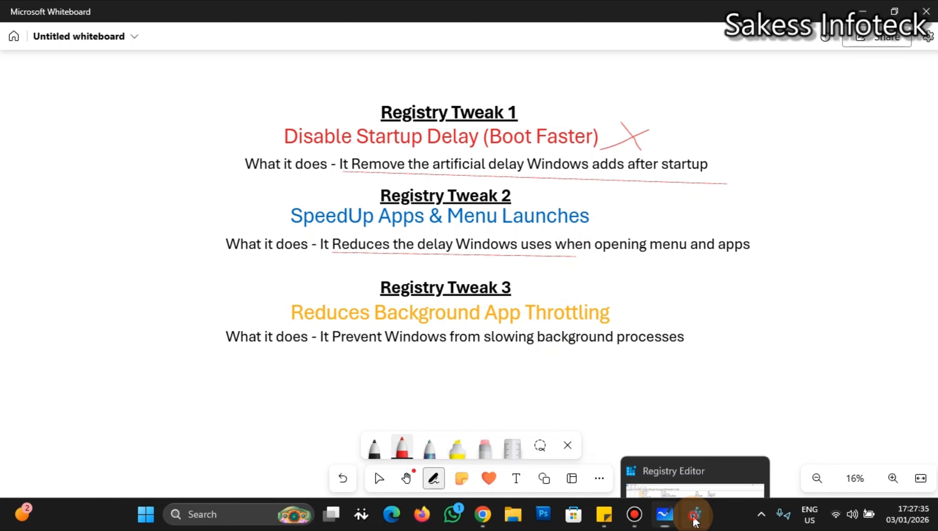
left_click(706, 514)
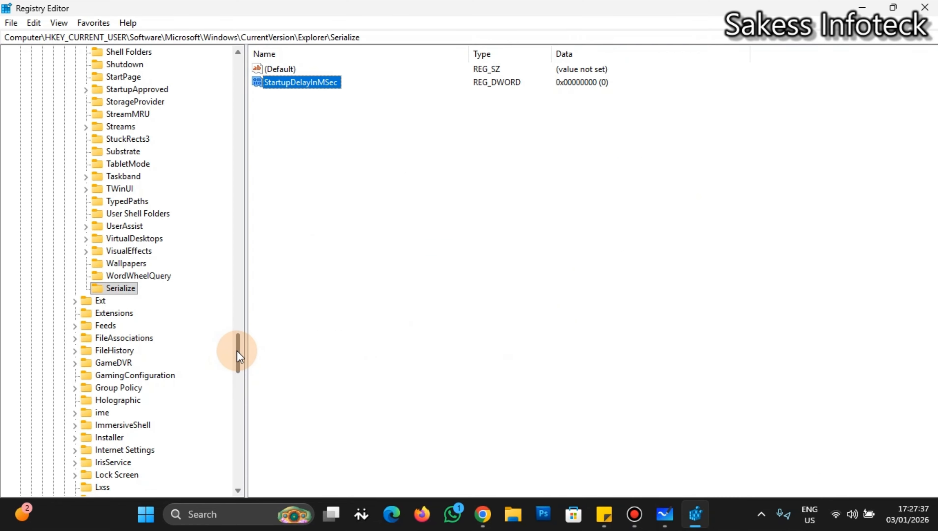
Step: Go to the registry key HKEY_CURRENT_USER\Control Panel\Desktop
left_click_drag(237, 350, 237, 68)
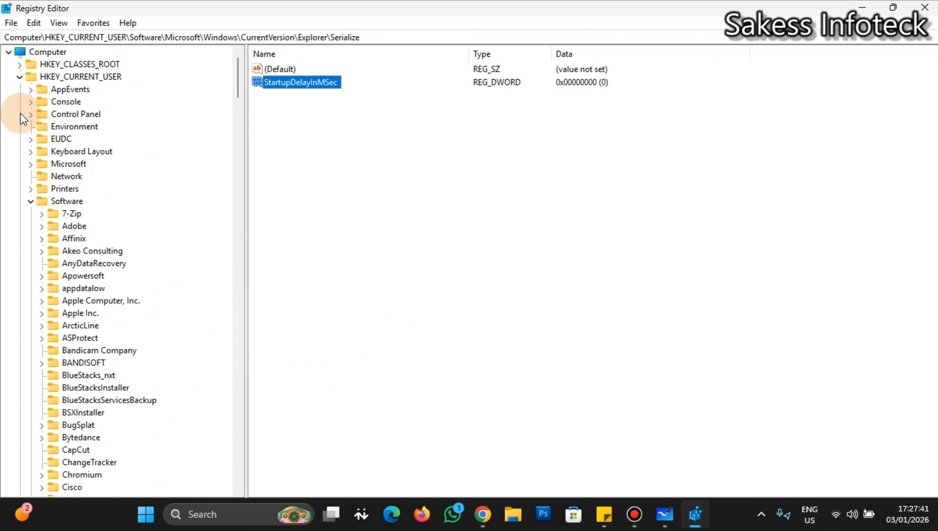
left_click(31, 114)
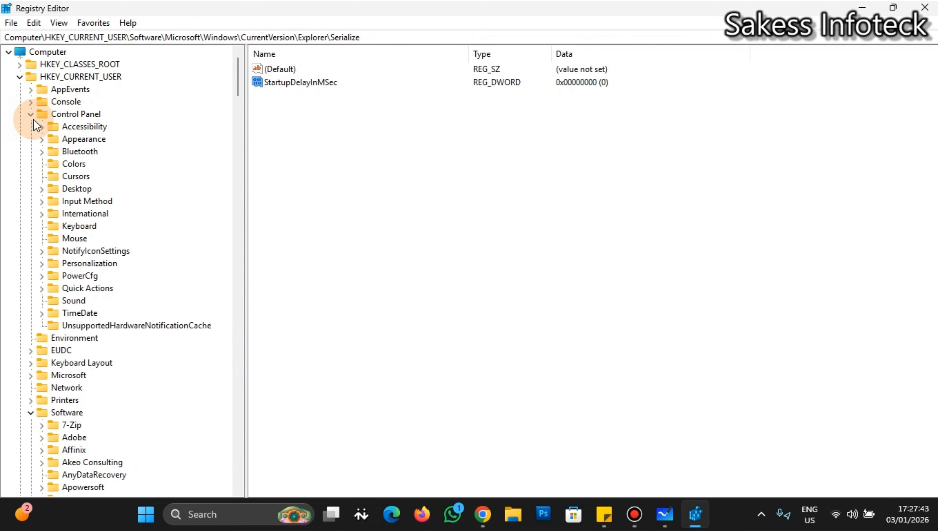
left_click(77, 188)
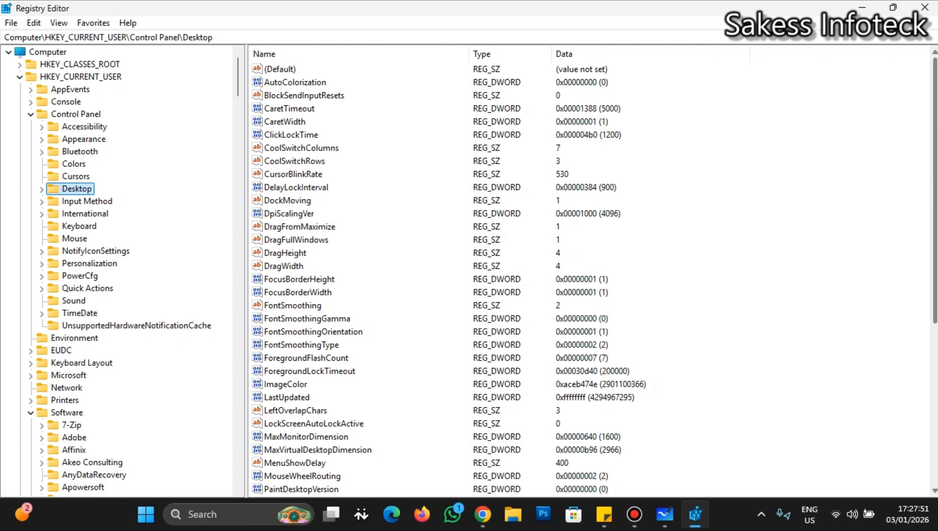
Step: Set the value data of MenuShowDelay in the Desktop key to 100
left_click_drag(935, 168, 922, 272)
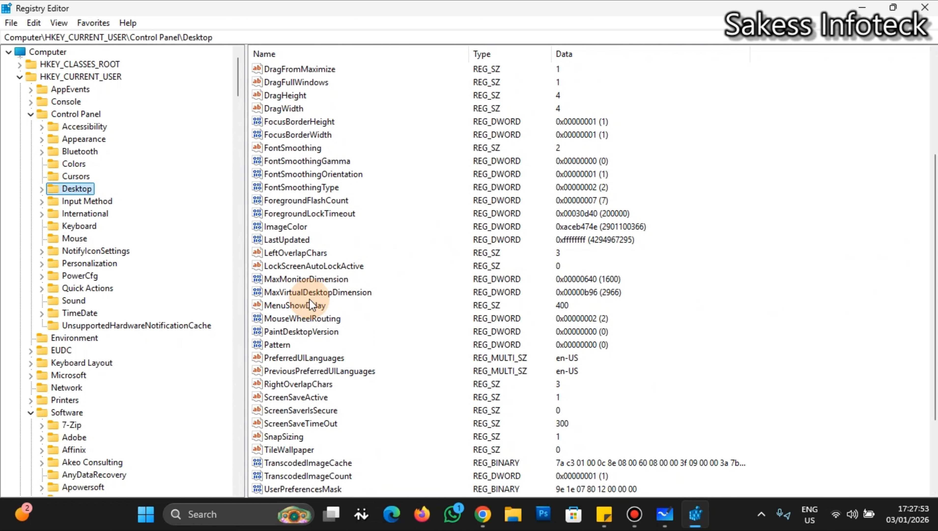
left_click(295, 305)
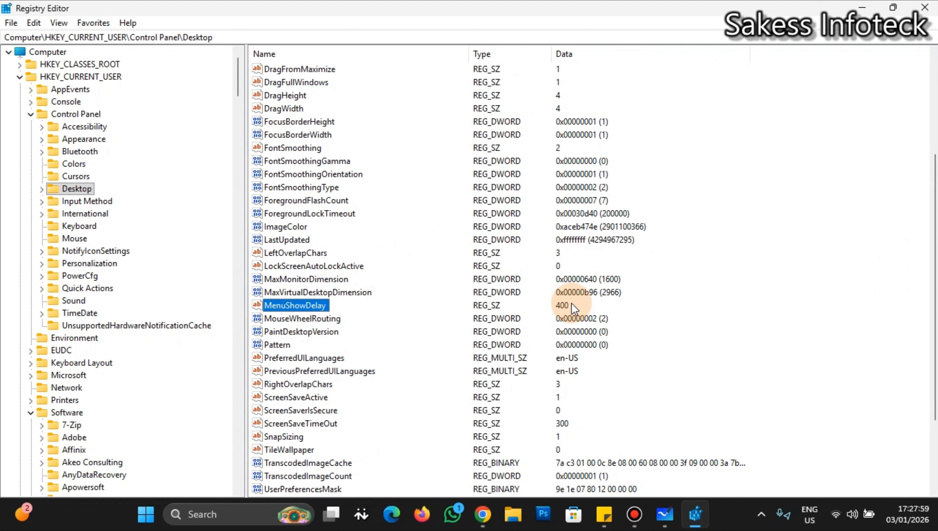
double_click(314, 306)
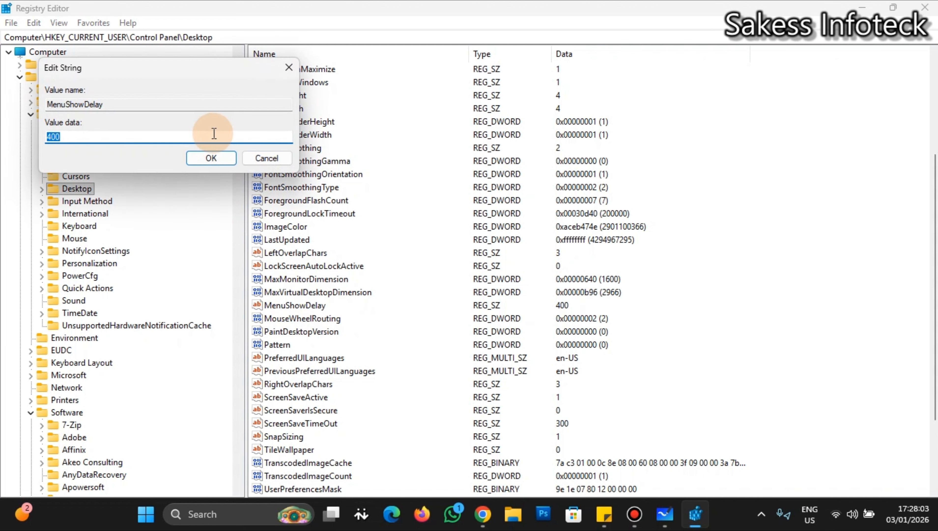
type("100")
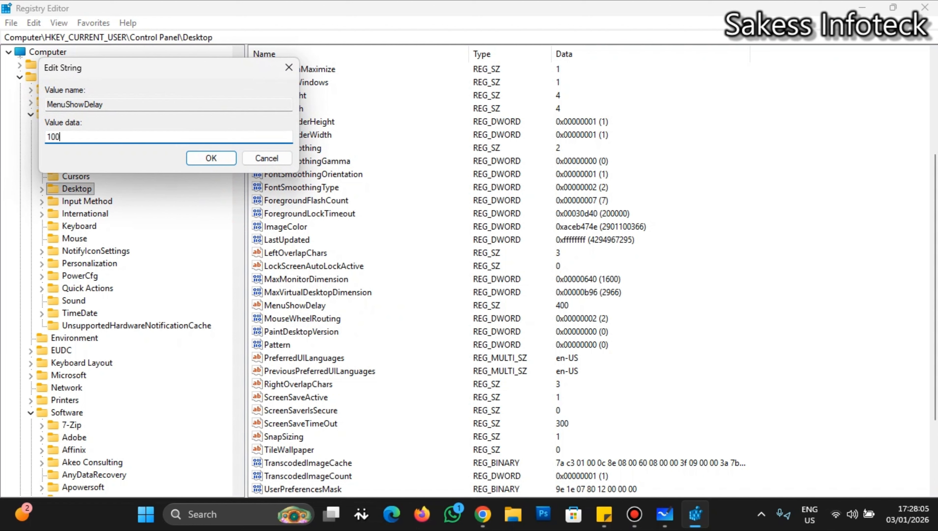
left_click(206, 158)
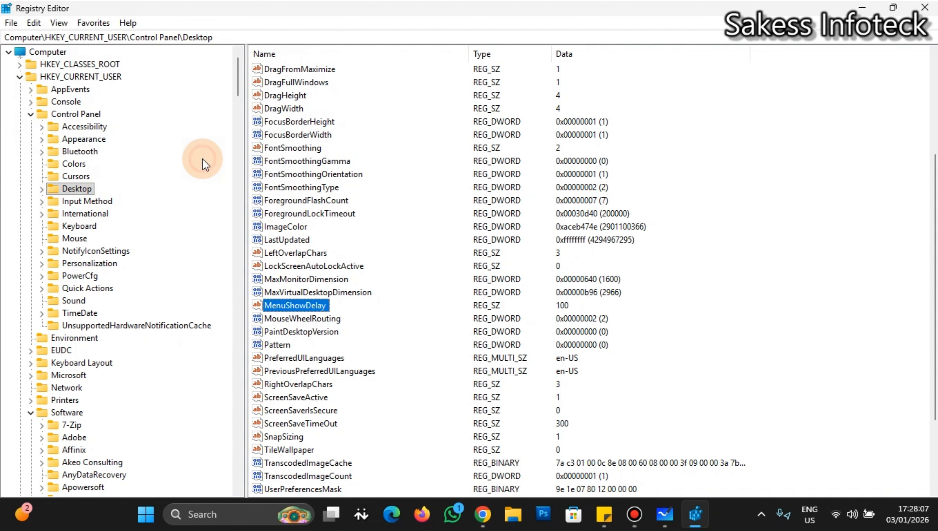
Step: Switch to Microsoft Whiteboard, underline the Registry Tweak 3 description in red with a cross at its end, and return to Registry Editor
left_click(862, 8)
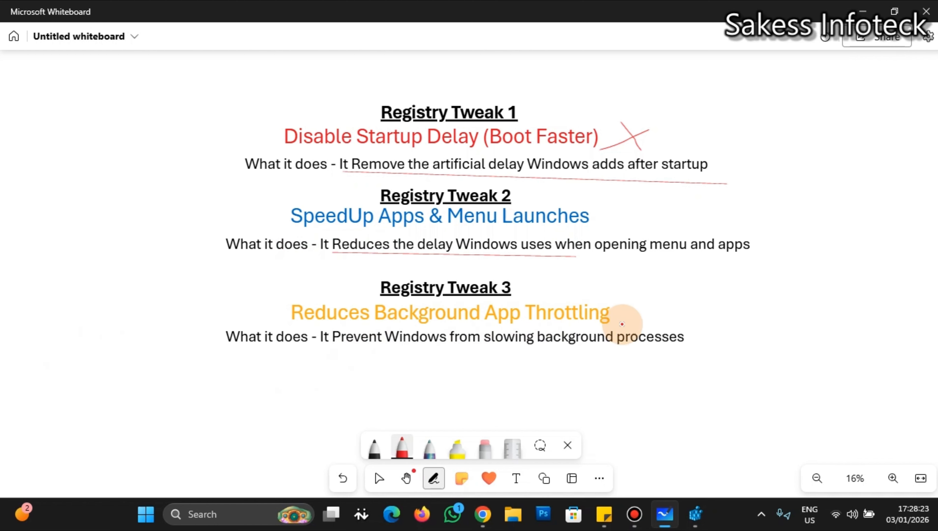
left_click_drag(340, 354, 736, 354)
mouse_move(692, 318)
left_mouse_down()
mouse_move(738, 350)
mouse_move(719, 337)
mouse_move(707, 350)
left_mouse_up()
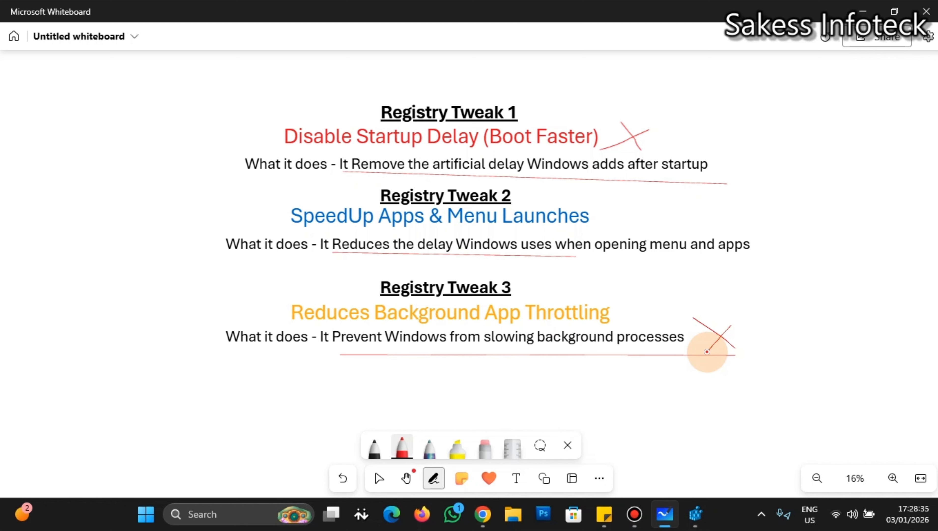
left_click(696, 519)
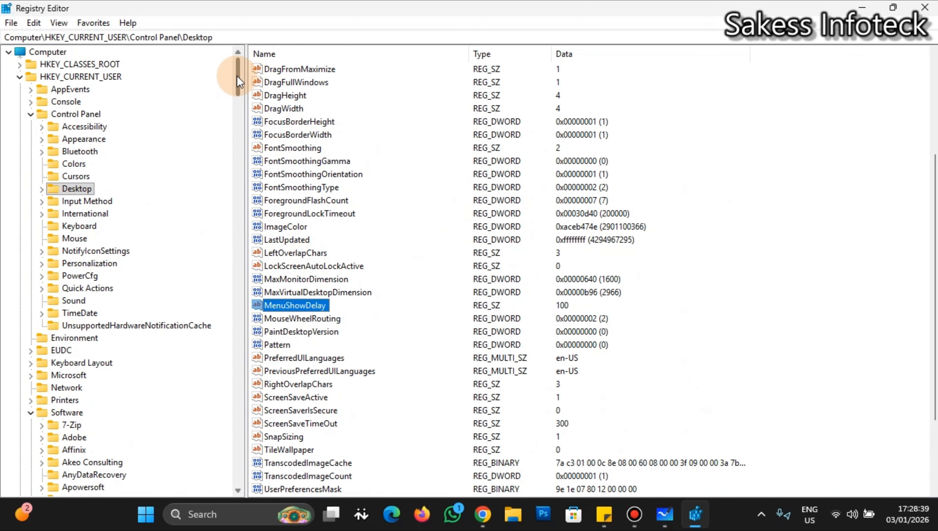
Step: Go to the registry key HKEY_LOCAL_MACHINE\SYSTEM\CurrentControlSet\Control\PriorityControl
left_click_drag(236, 75, 224, 466)
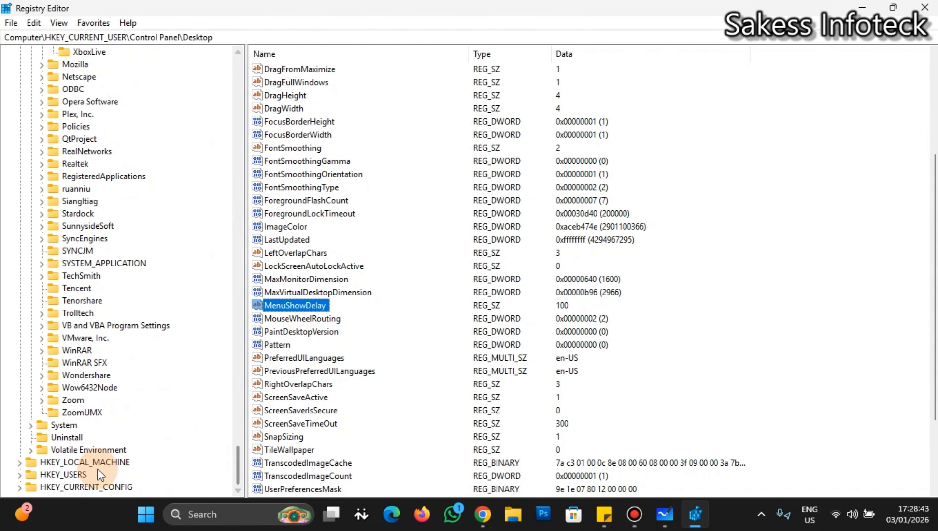
left_click(18, 461)
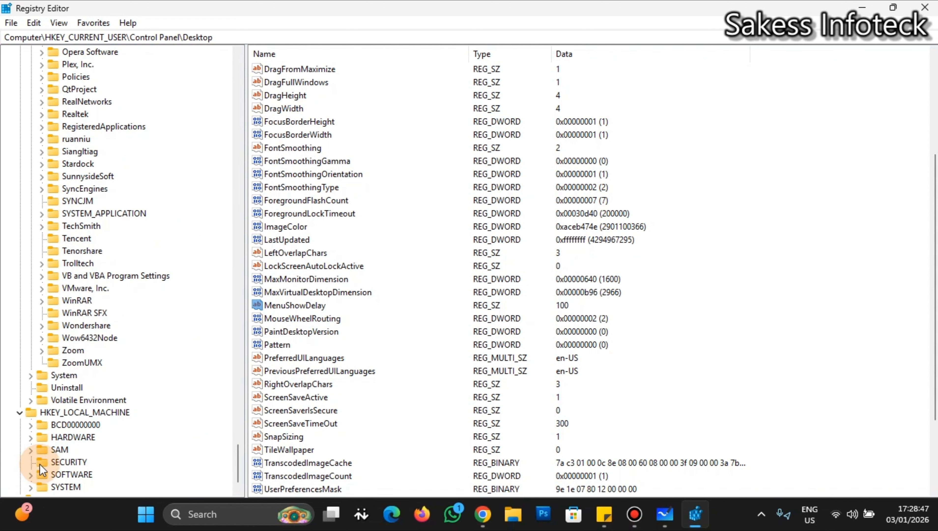
left_click(30, 487)
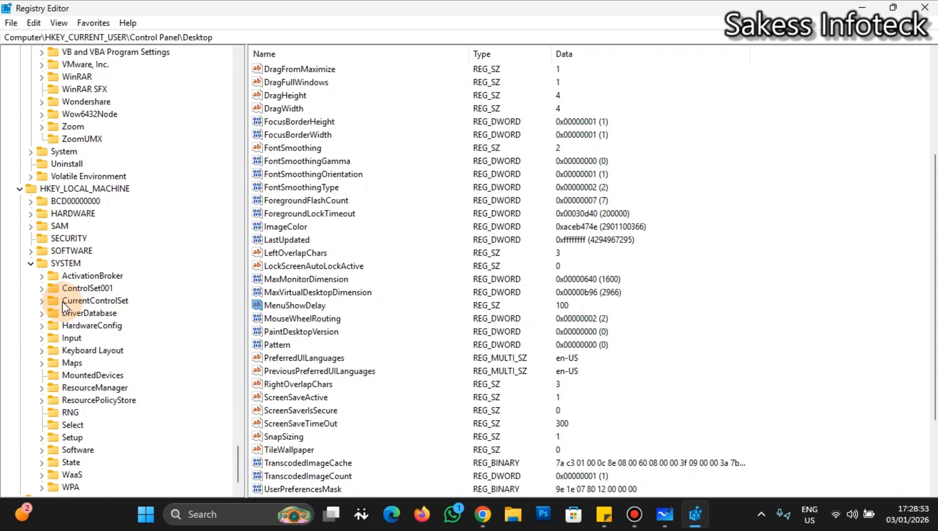
left_click(41, 301)
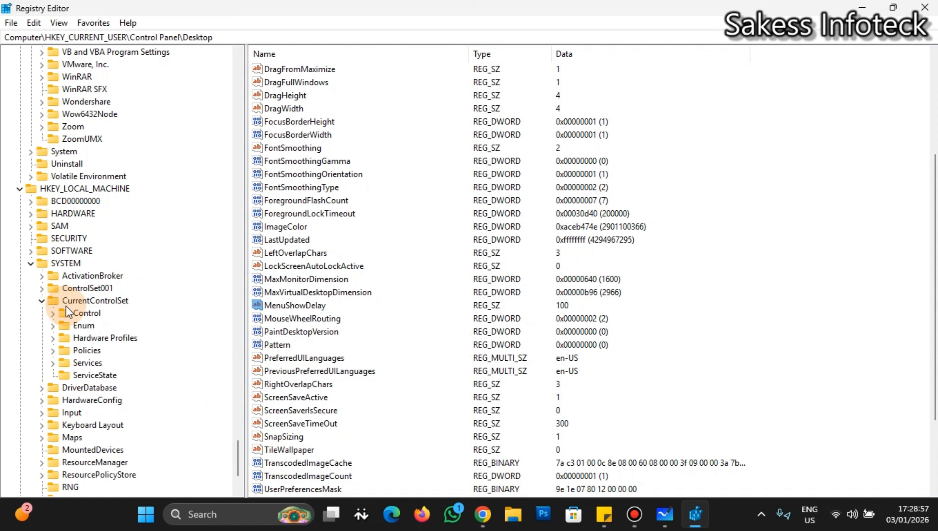
left_click(53, 314)
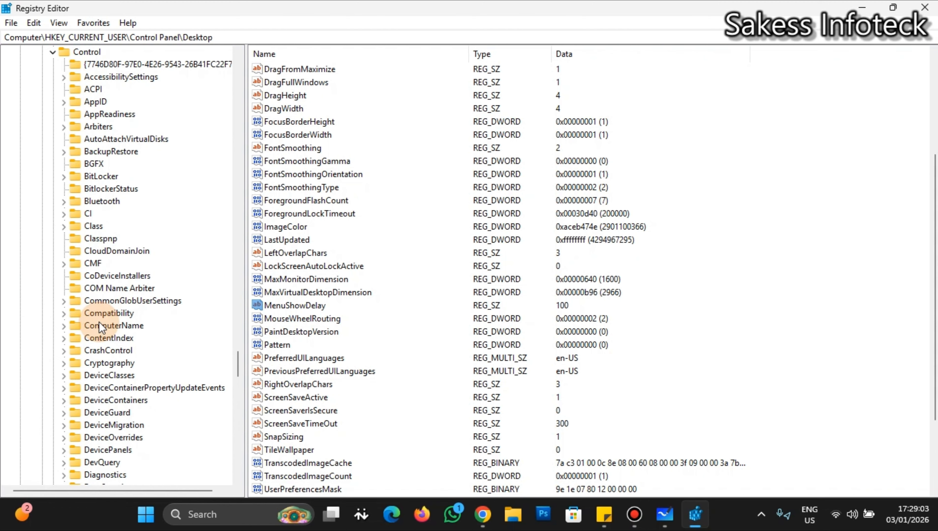
left_click_drag(237, 368, 200, 406)
left_click(91, 387)
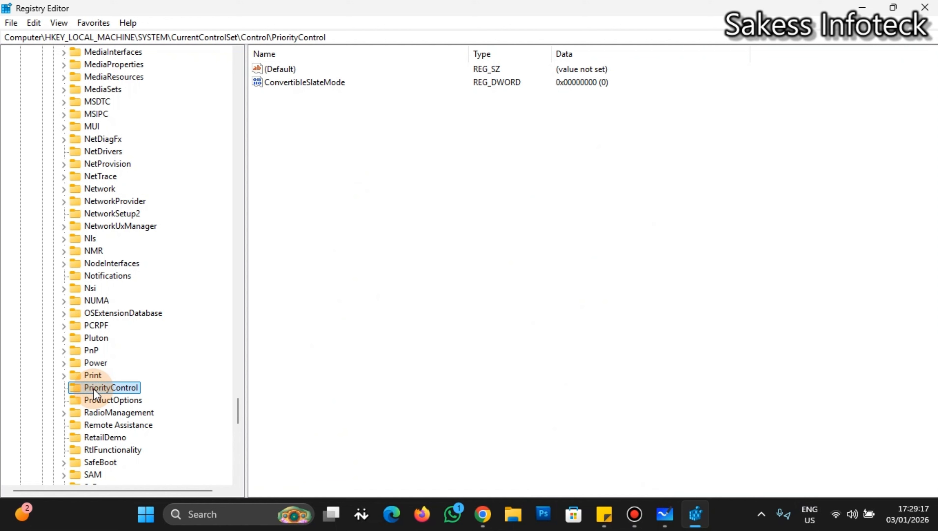
Step: Create a DWORD (32-bit) value named Win32PrioritySeparation in the PriorityControl key
right_click(93, 388)
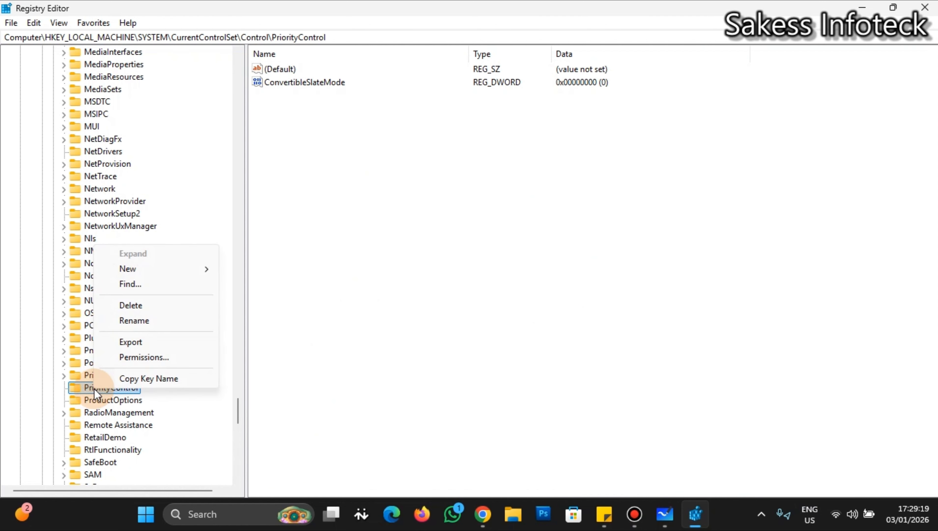
mouse_move(175, 275)
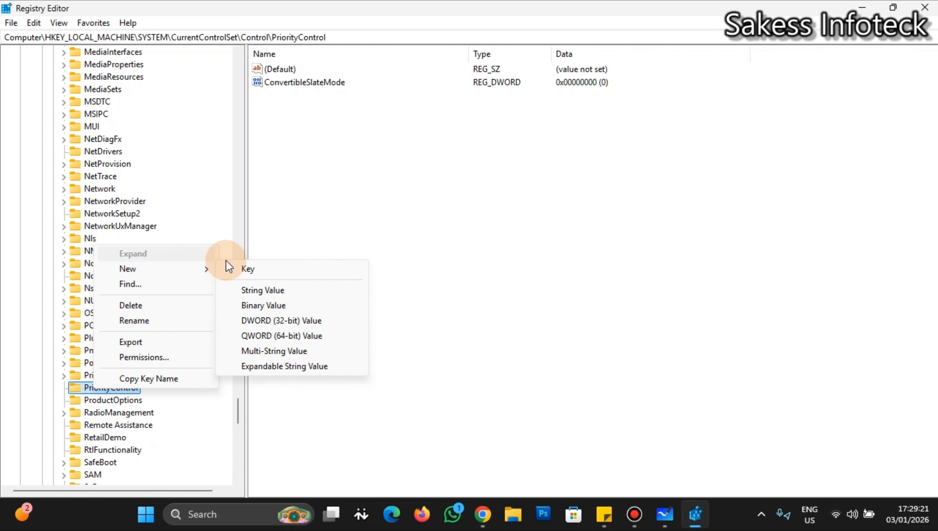
left_click(307, 321)
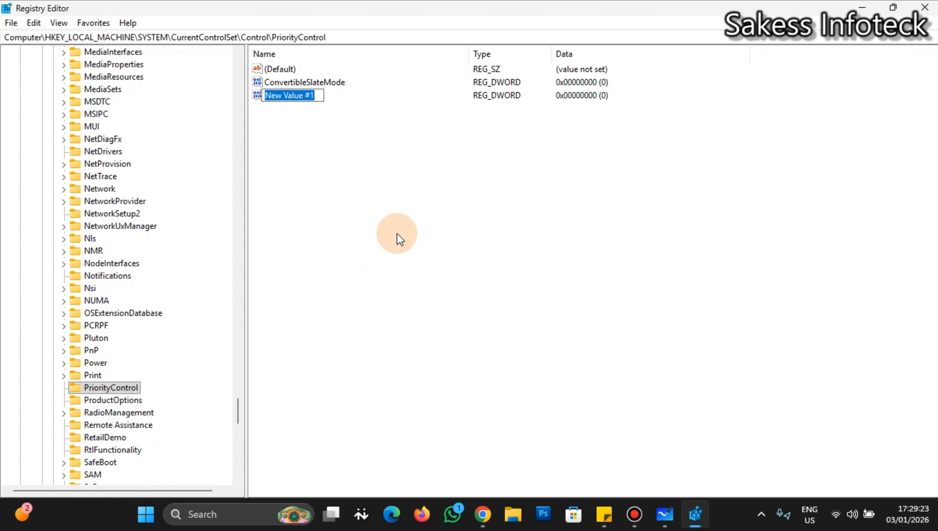
type("Win")
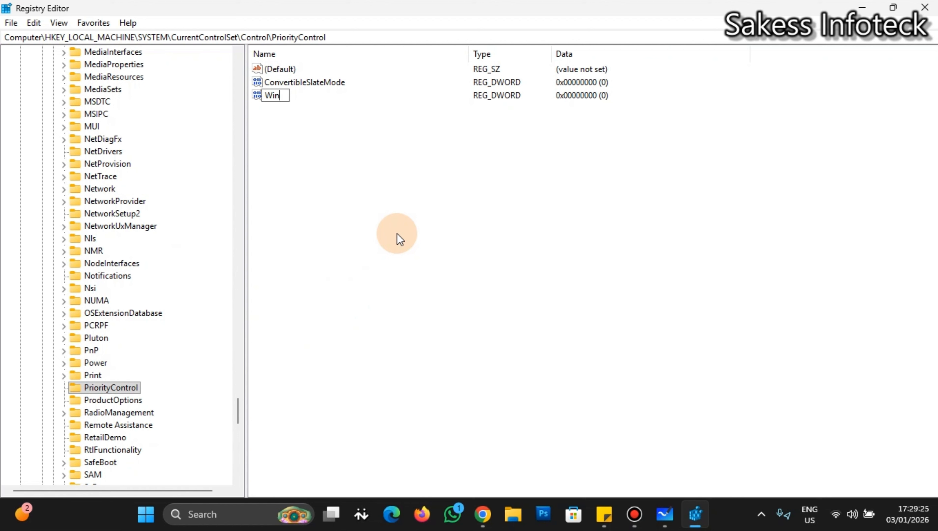
type("32PrioritySepa")
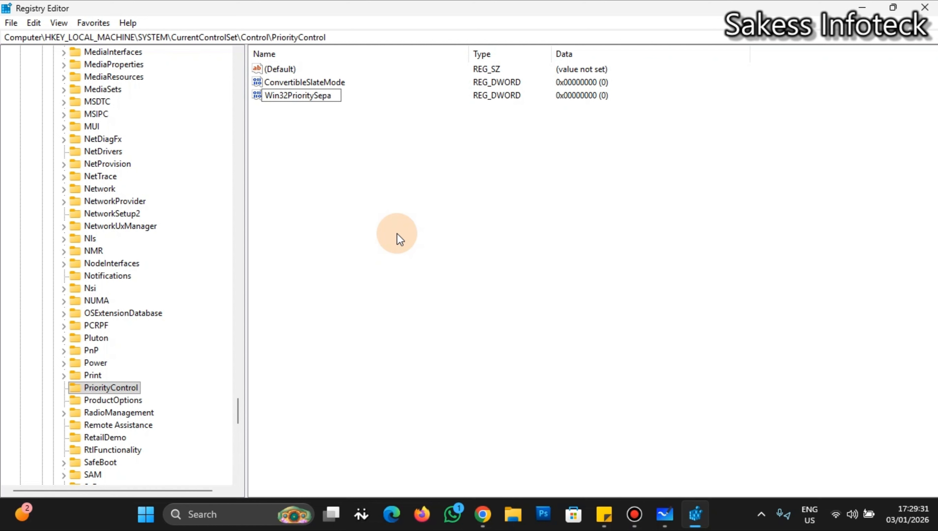
type("ration")
key("Return")
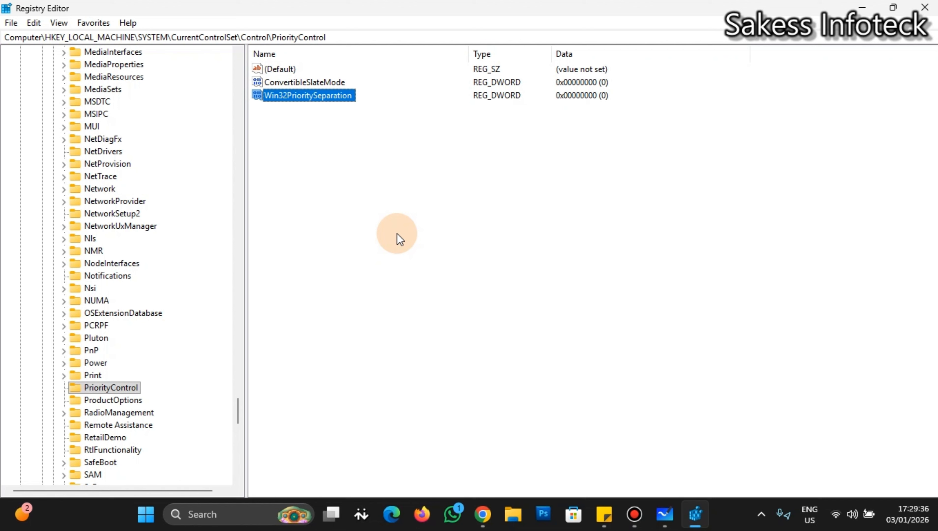
Step: Set the value data of Win32PrioritySeparation to hexadecimal 26
double_click(329, 95)
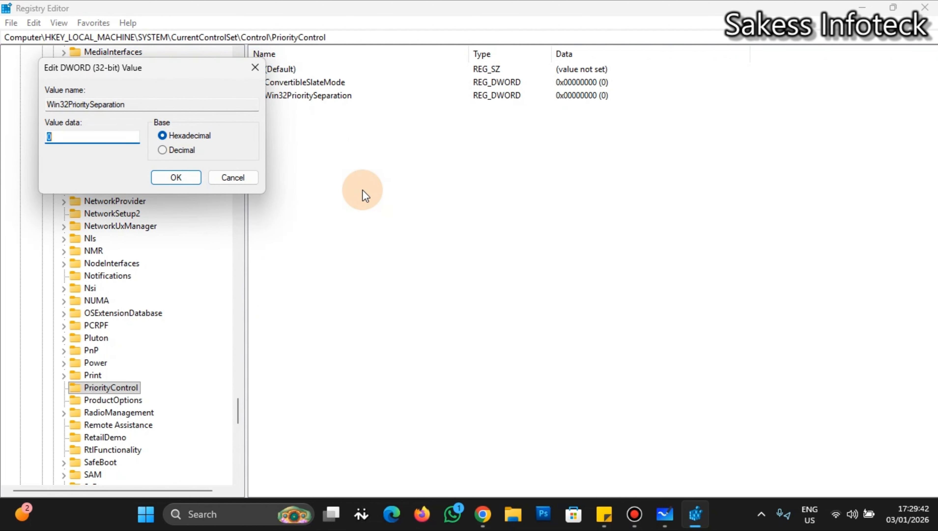
type("26")
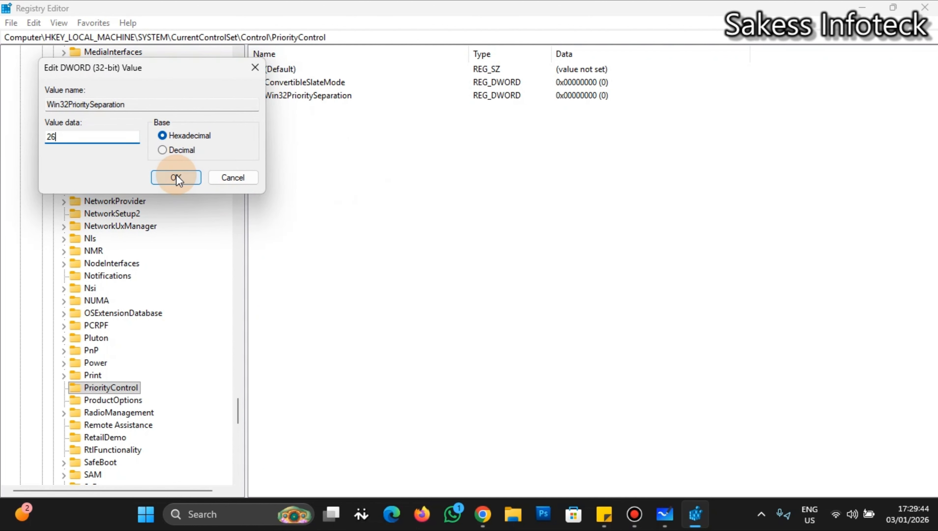
left_click(177, 175)
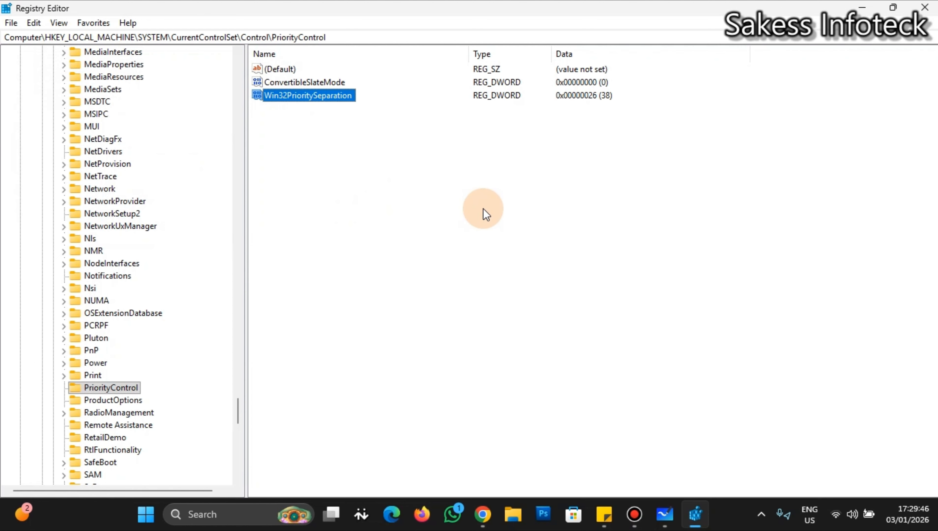